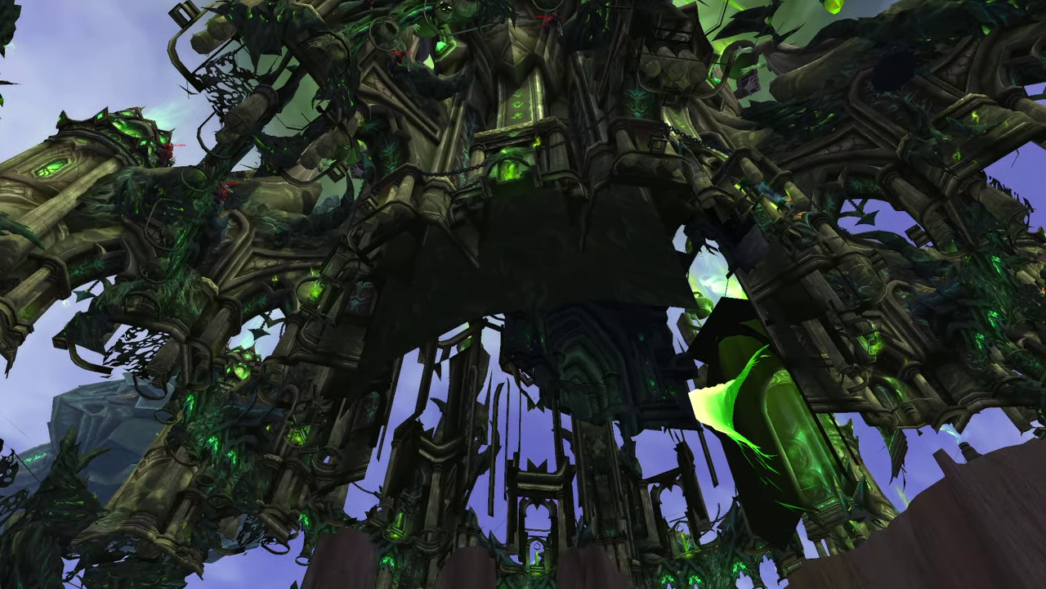
key("m")
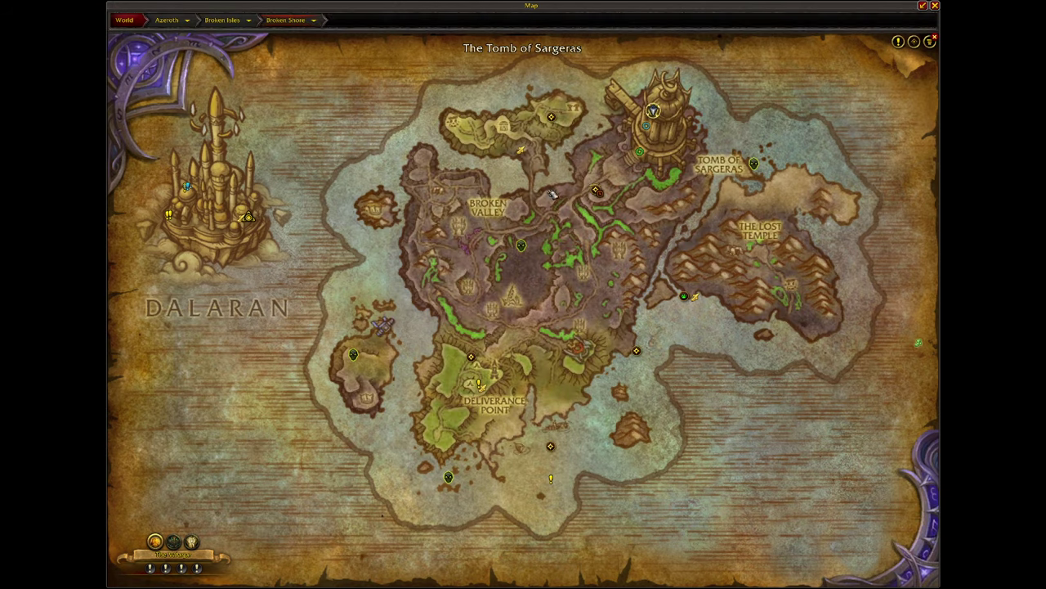
key("m")
key("alt+z")
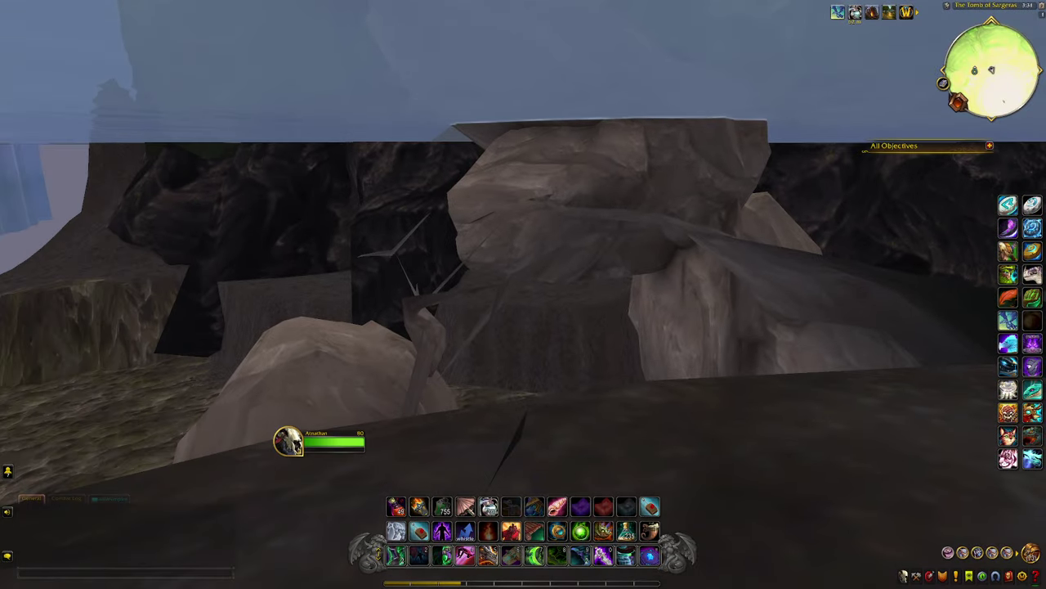
left_click_drag(701, 342, 701, 341)
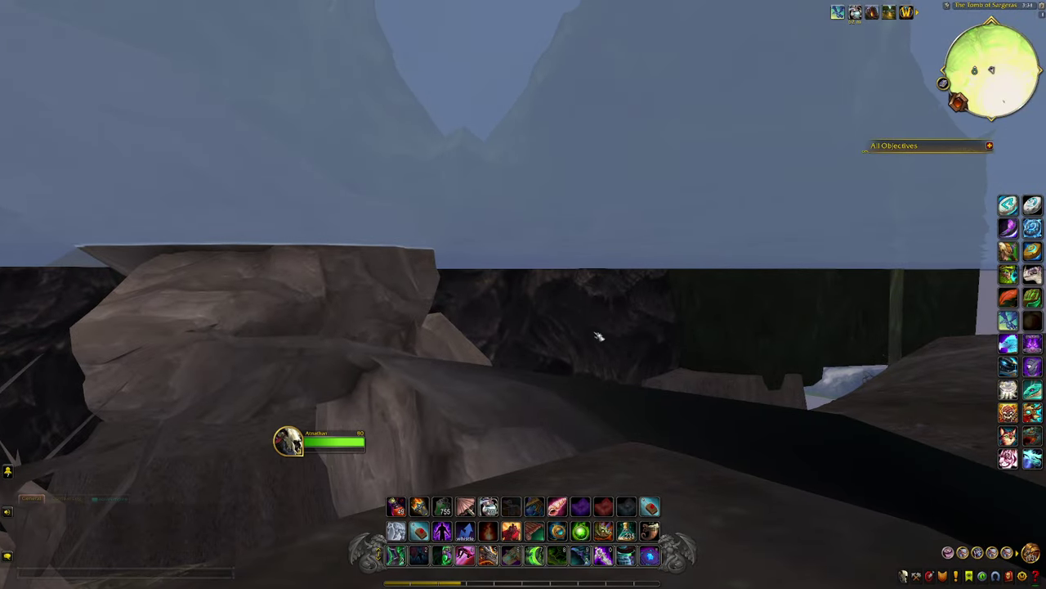